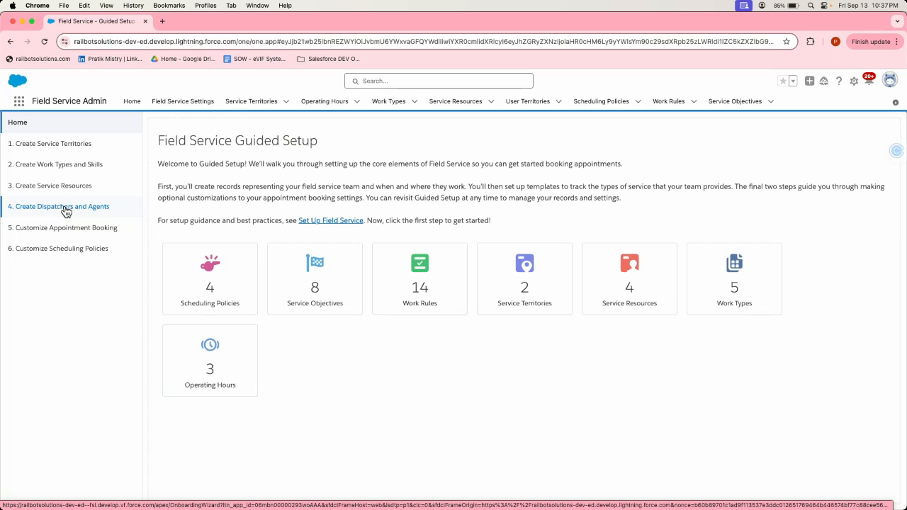
- Open the Customize Appointment Booking step of the guided setup and view the available scheduling policies
left_click(85, 230)
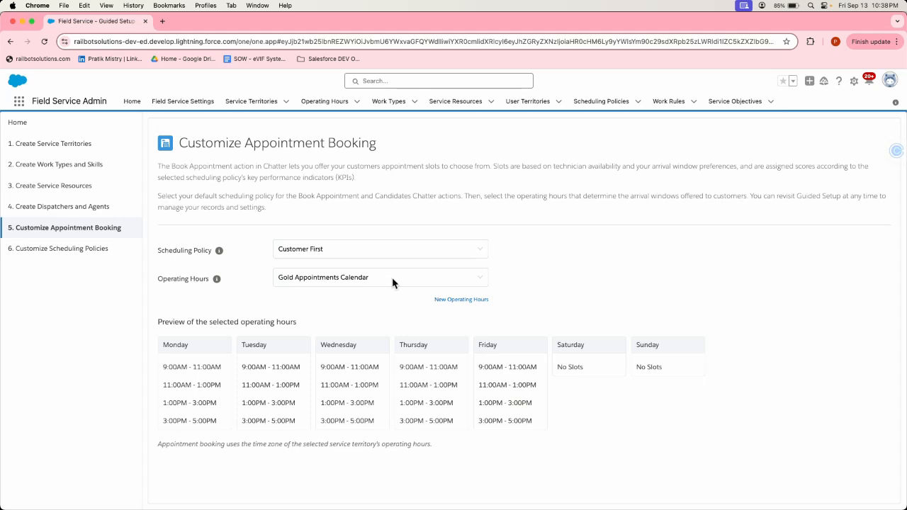
left_click(329, 254)
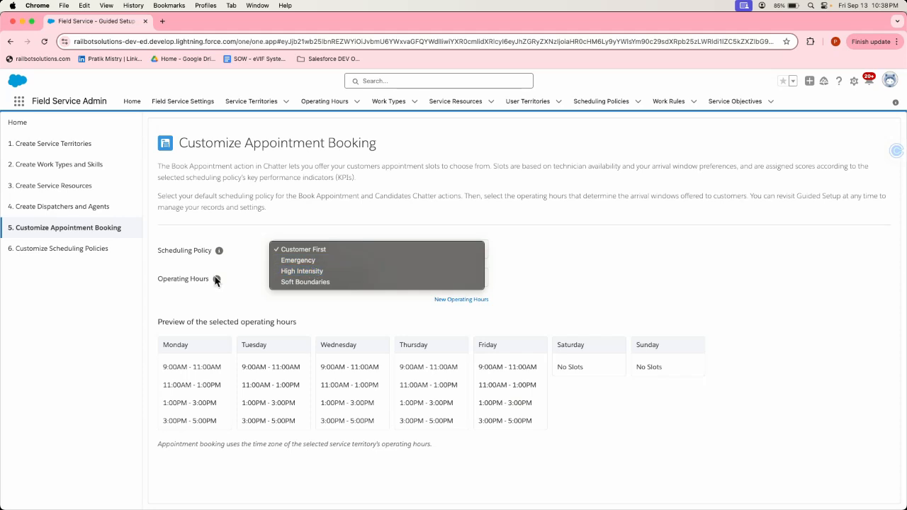
left_click(215, 281)
- Set the appointment booking operating hours to EastCoast Hours
left_click(301, 282)
left_click(326, 266)
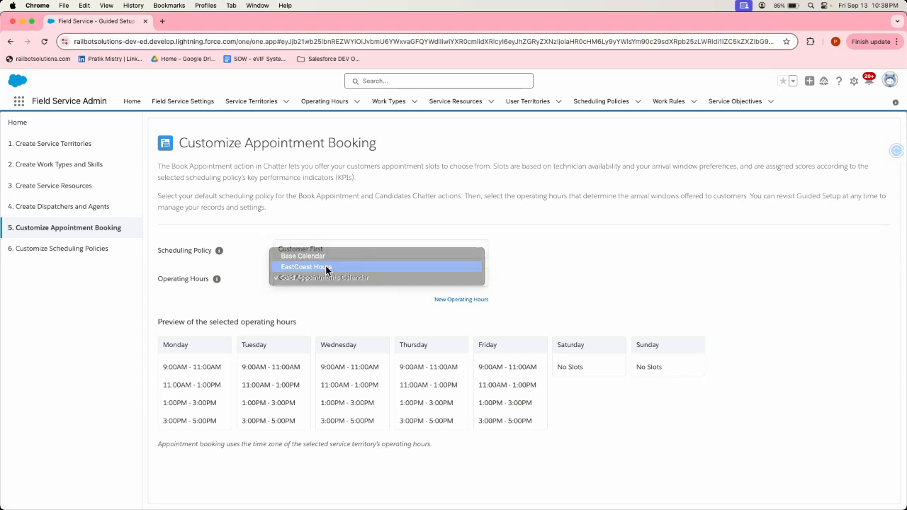
left_click(369, 253)
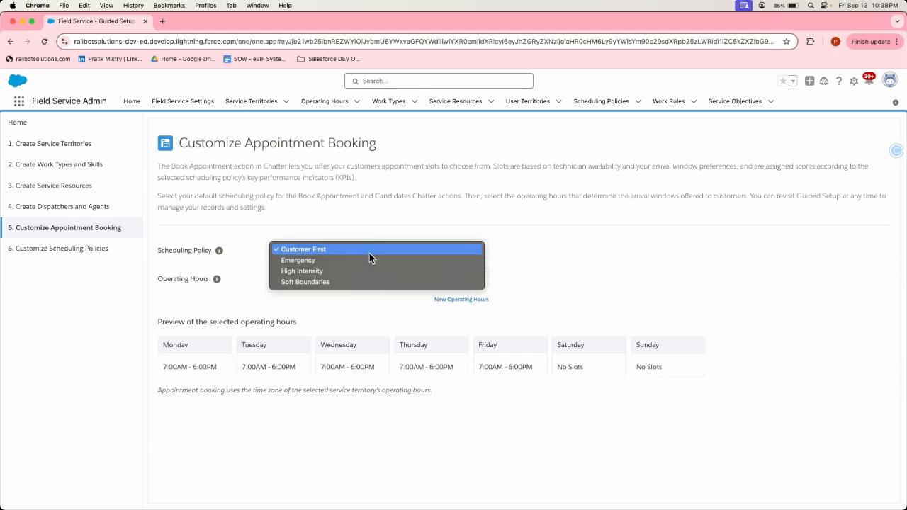
left_click(351, 299)
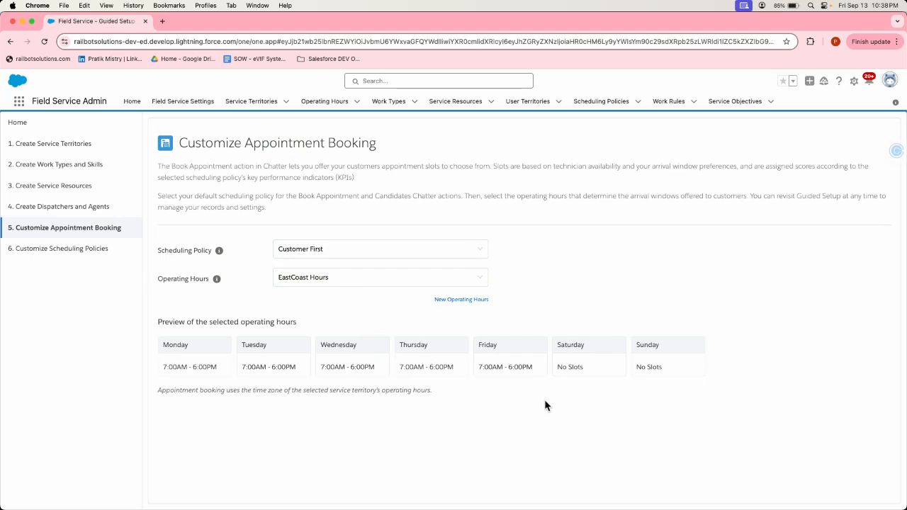
- Set the appointment booking scheduling policy to Emergency and check the operating hours options
left_click(363, 249)
left_click(351, 258)
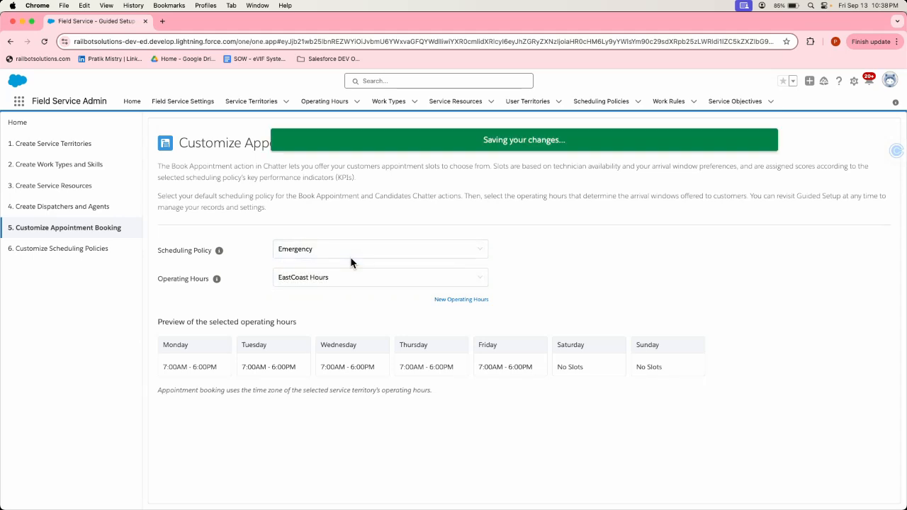
left_click(344, 279)
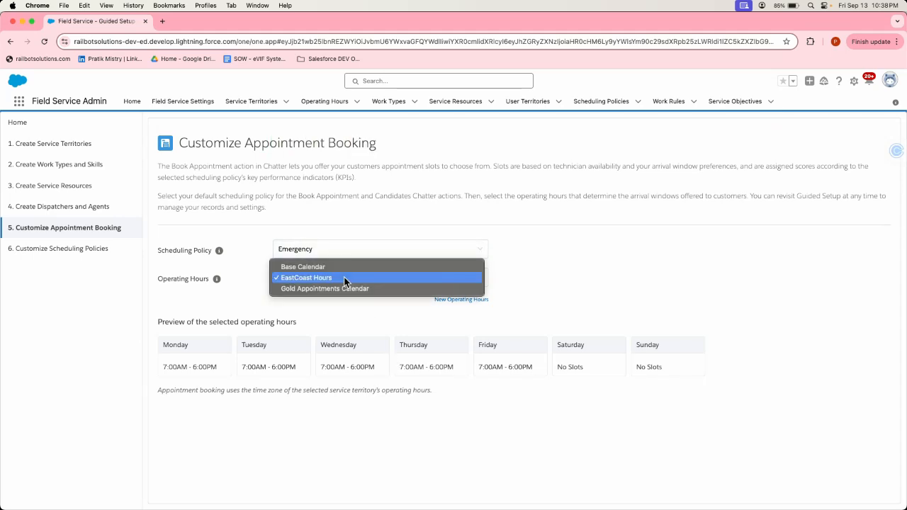
left_click(343, 278)
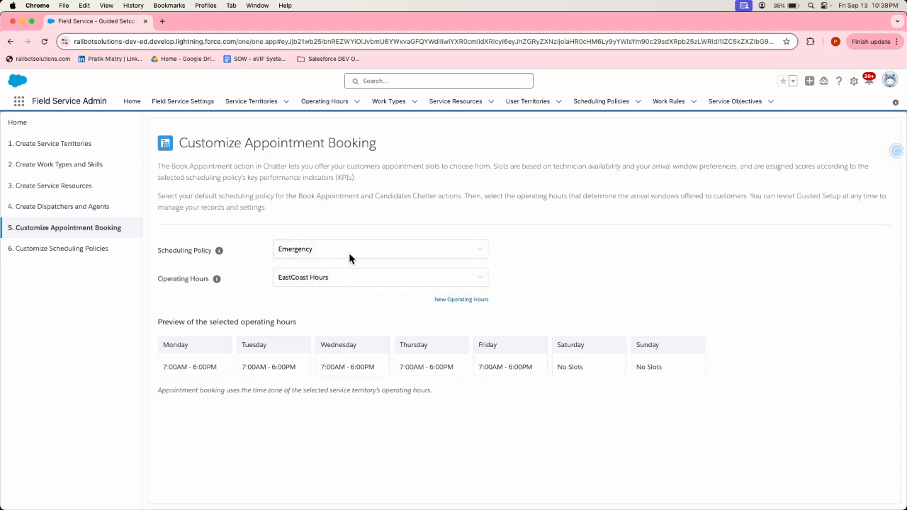
- Set the scheduling policy to High Intensity and the operating hours to Gold Appointments Calendar
left_click(349, 255)
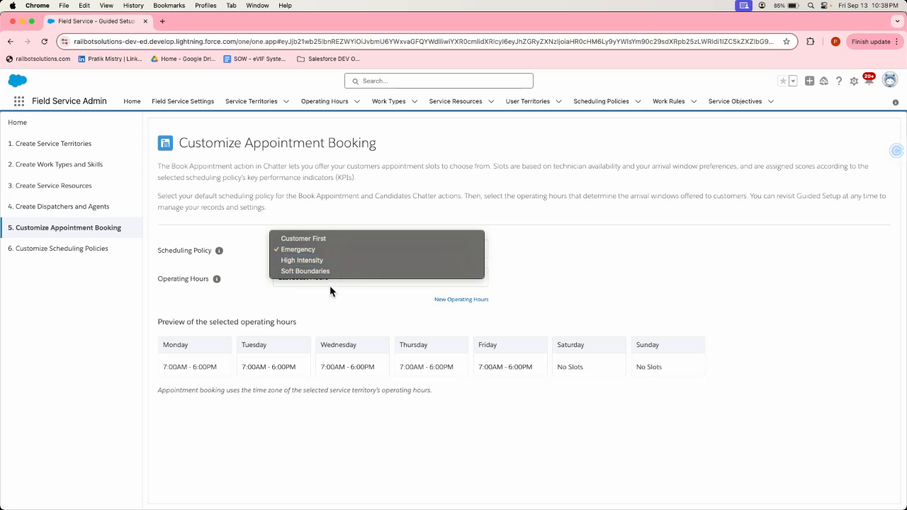
left_click(341, 263)
left_click(344, 278)
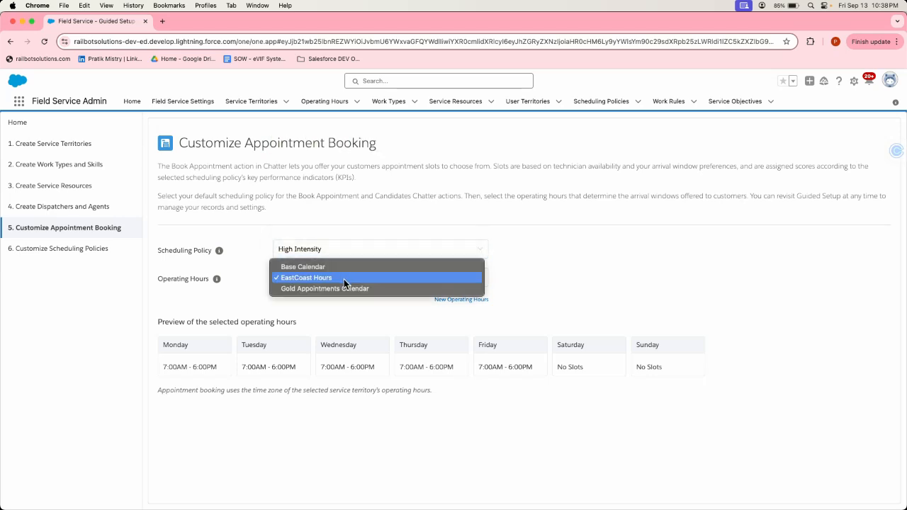
left_click(340, 289)
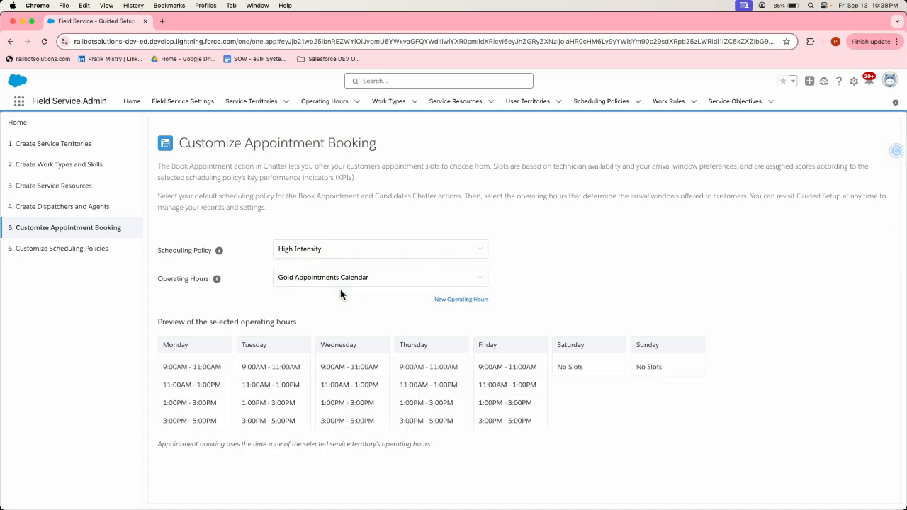
- Set the default scheduling policy for appointment booking to Soft Boundaries
left_click(334, 249)
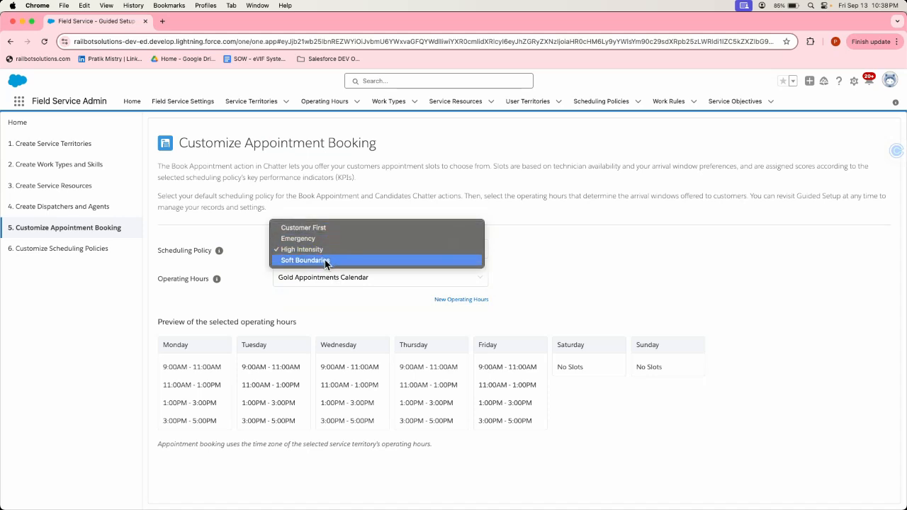
left_click(327, 261)
left_click(345, 277)
left_click(345, 278)
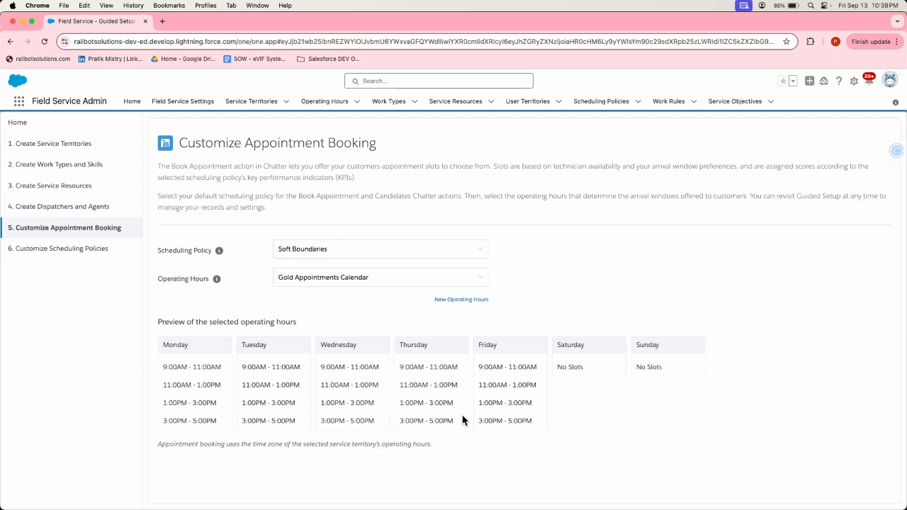
- Open Customize Scheduling Policies and review the Customer First policy's settings, work rules and service objective weights
left_click(78, 251)
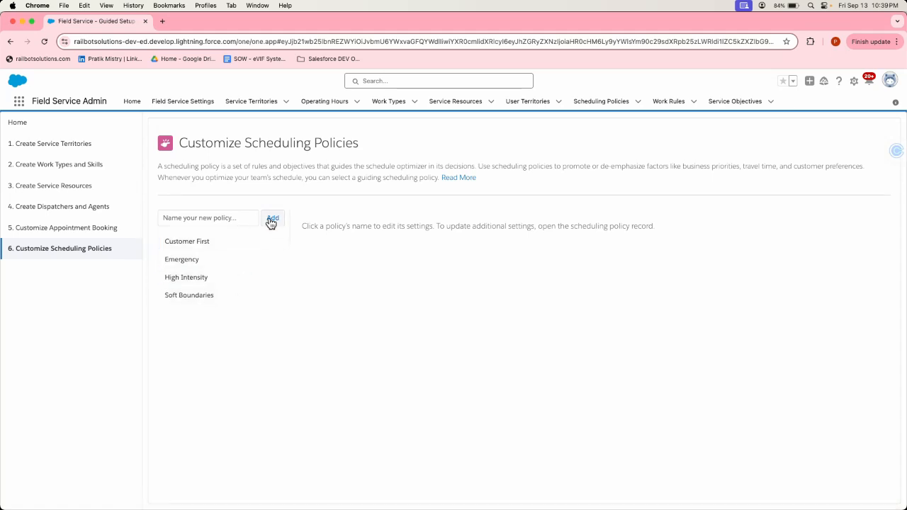
left_click(200, 239)
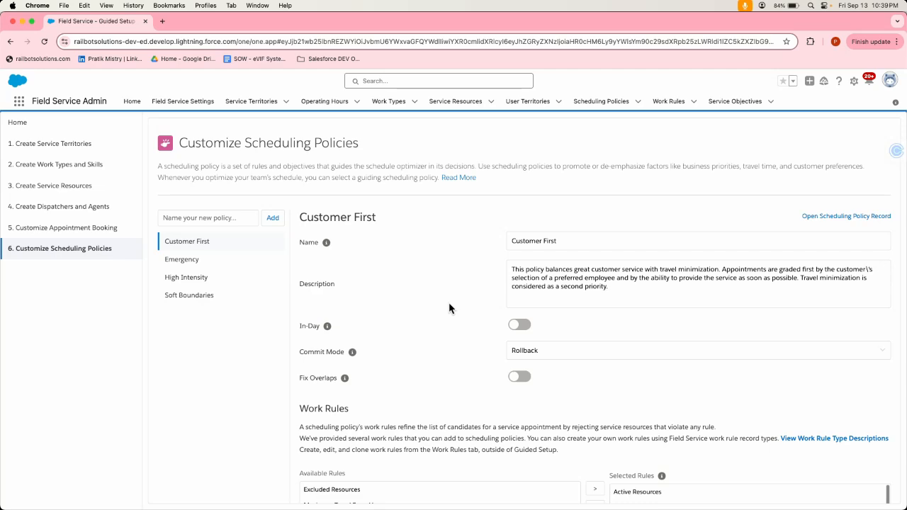
scroll(512, 364, "down", 5)
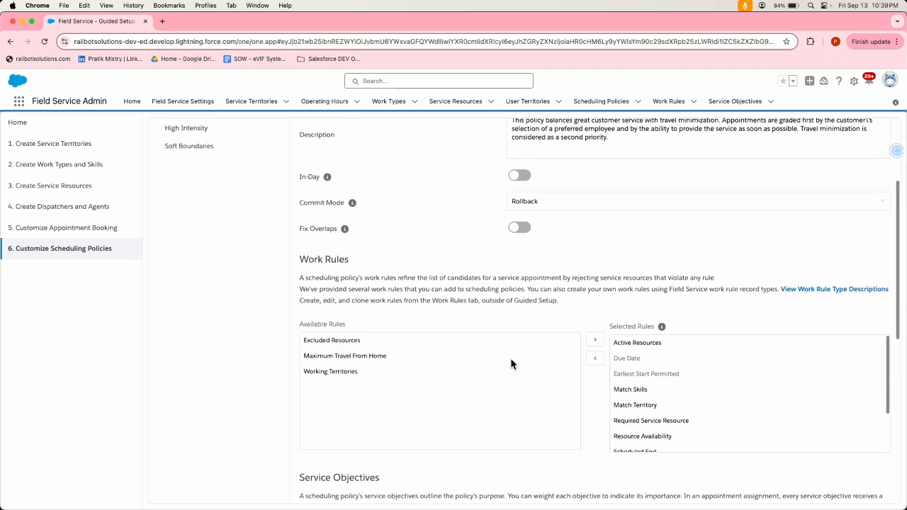
scroll(511, 364, "down", 10)
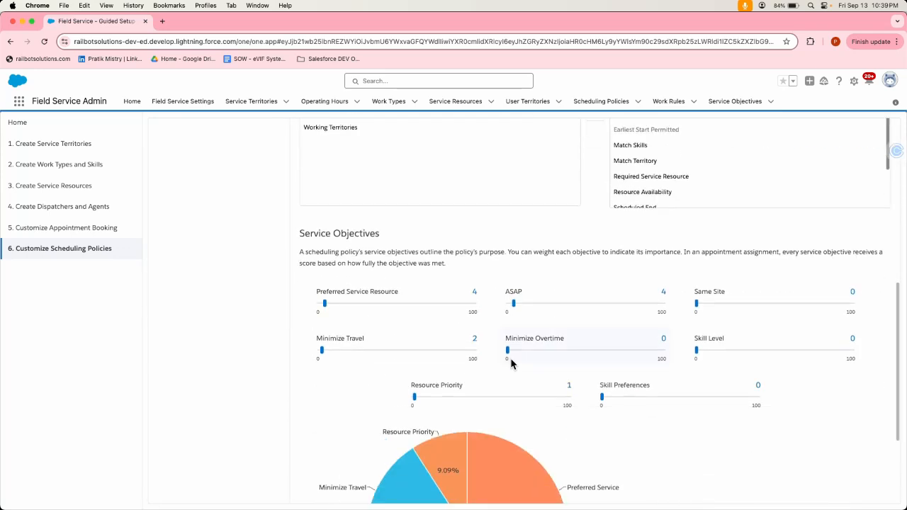
scroll(482, 290, "up", 1)
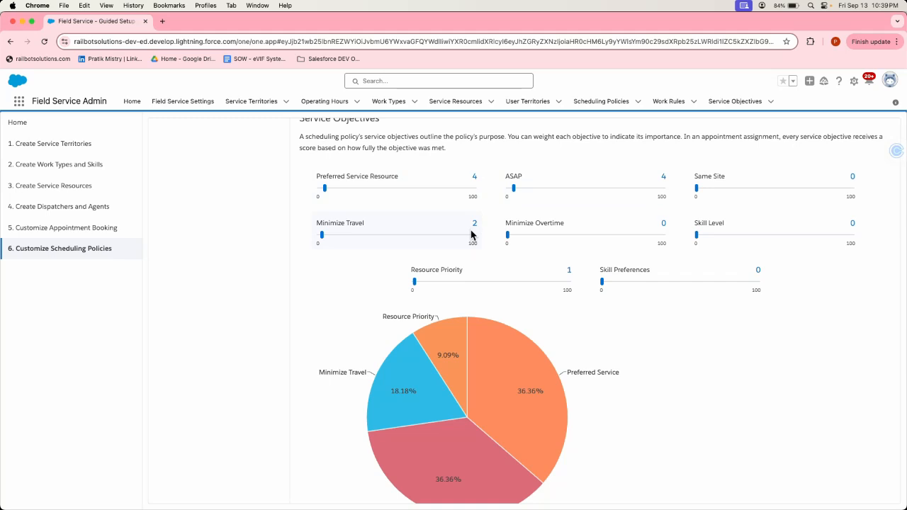
scroll(469, 238, "up", 1)
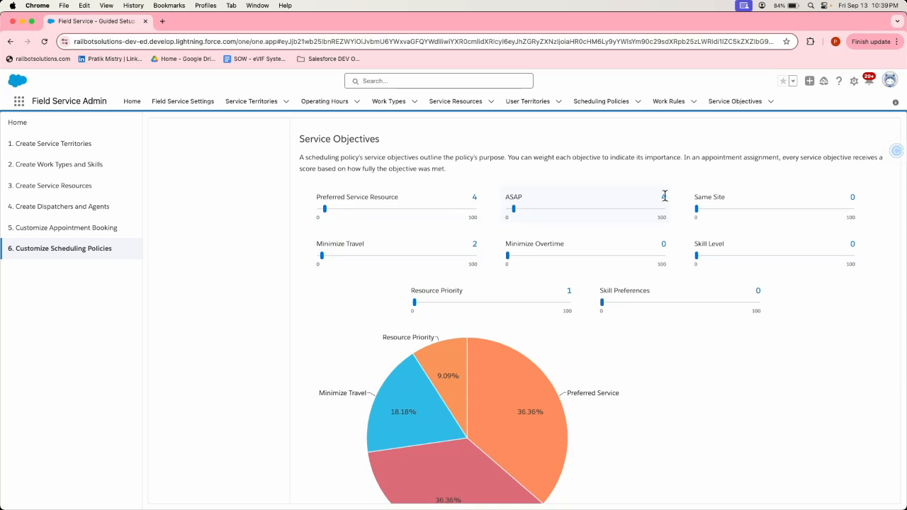
scroll(698, 269, "up", 5)
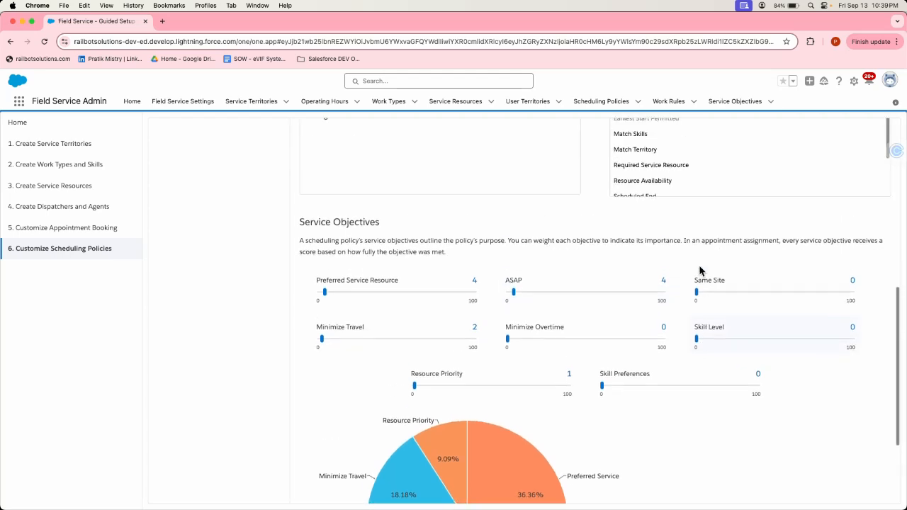
scroll(699, 269, "up", 6)
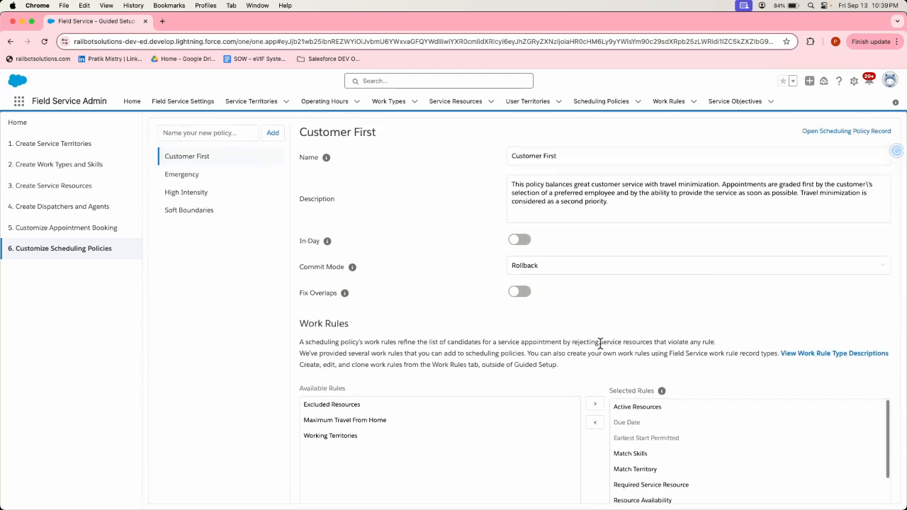
scroll(595, 354, "down", 1)
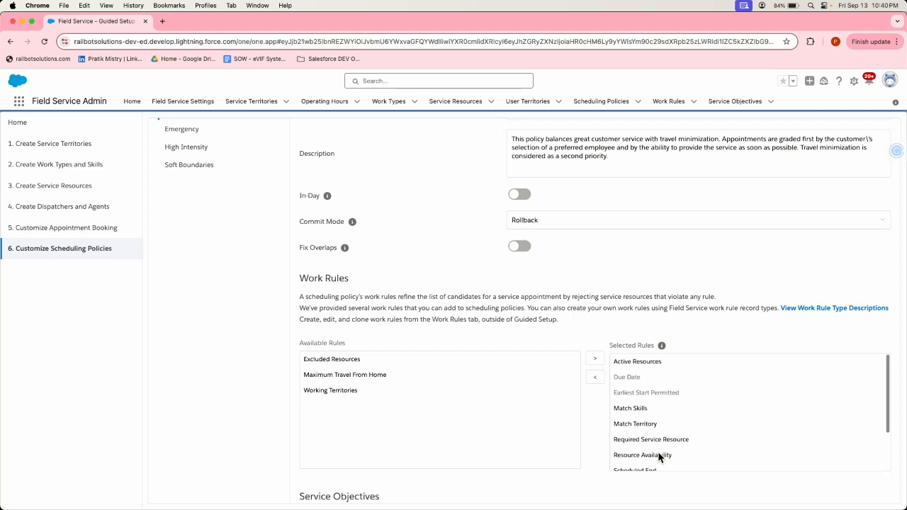
scroll(585, 324, "up", 1)
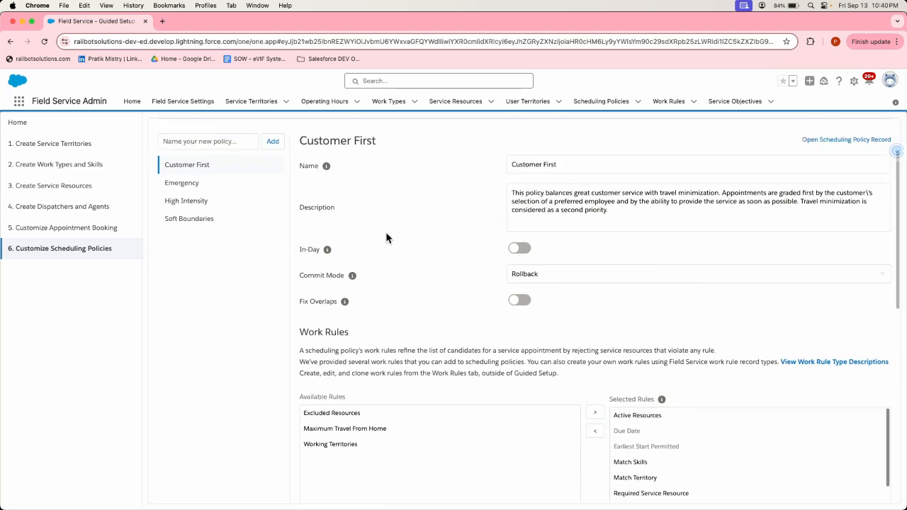
- Review the descriptions and work rules of the Emergency and High Intensity scheduling policies
left_click(219, 188)
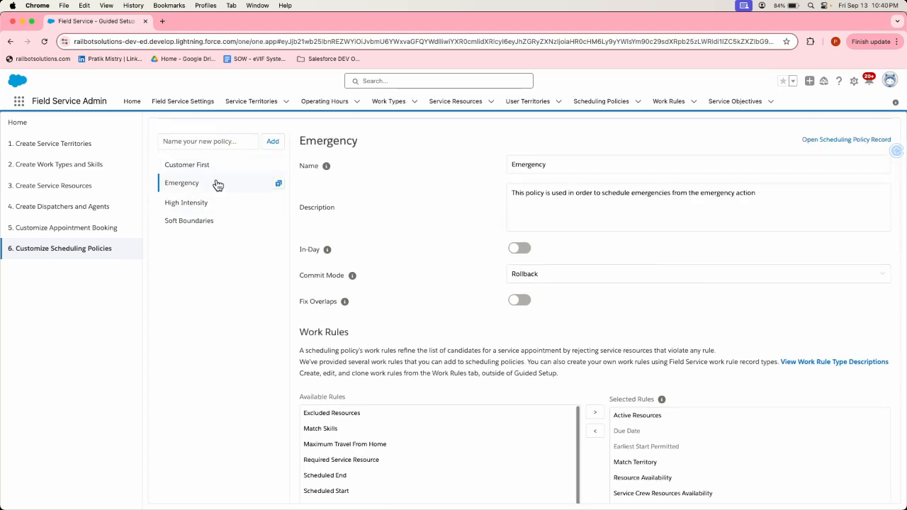
left_click(215, 170)
left_click(216, 184)
scroll(299, 314, "down", 1)
scroll(299, 314, "up", 1)
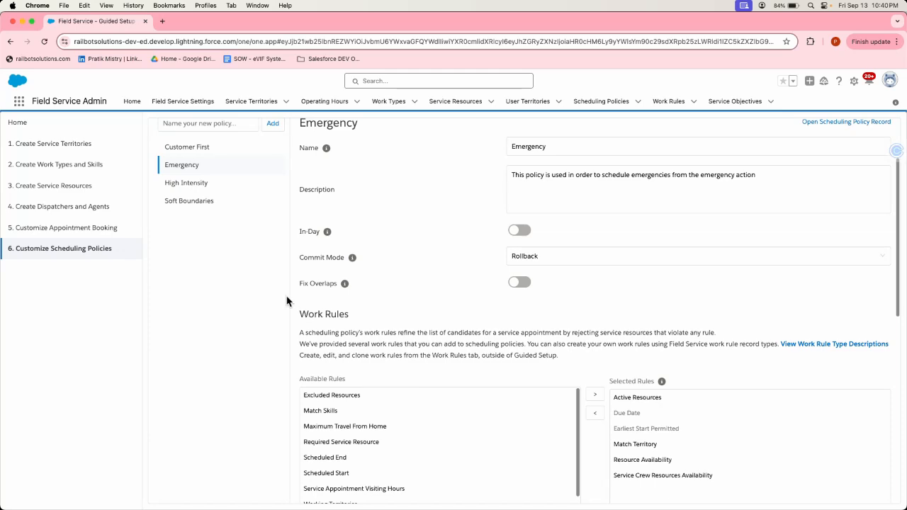
left_click(217, 185)
scroll(377, 370, "down", 1)
scroll(377, 371, "up", 1)
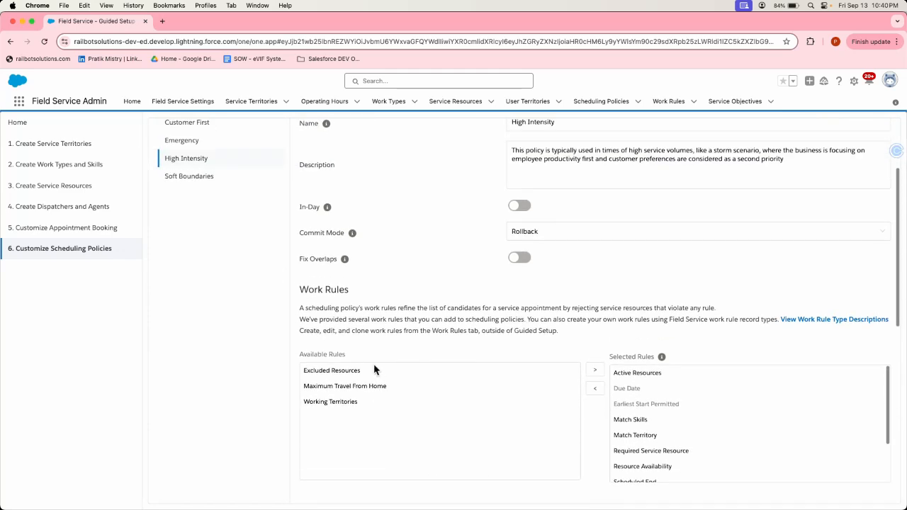
- Examine the Soft Boundaries policy's description and work rules, and read the help for its Commit Mode and In-Day settings
left_click(191, 177)
scroll(401, 363, "down", 1)
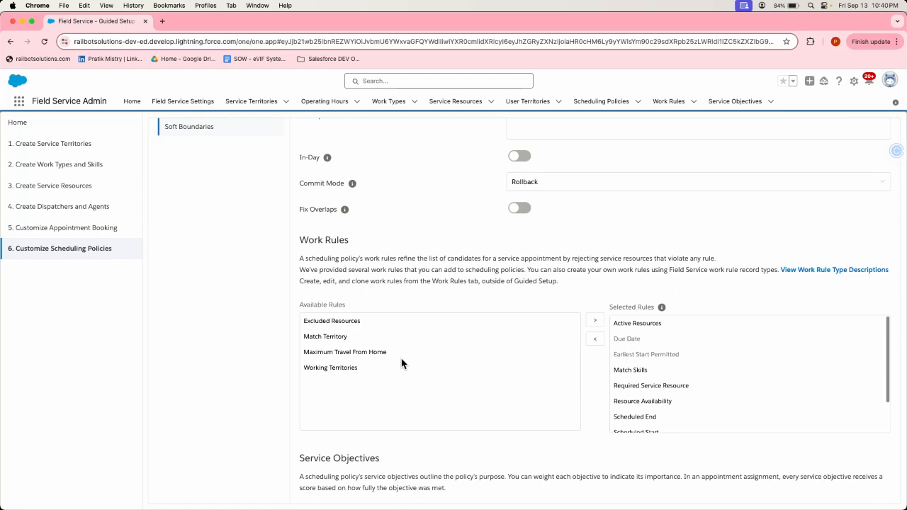
scroll(402, 363, "up", 2)
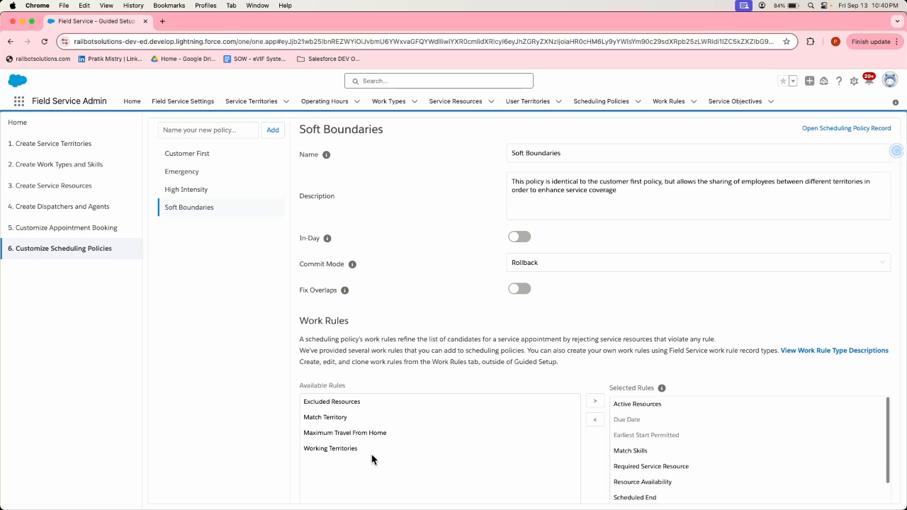
scroll(373, 459, "down", 2)
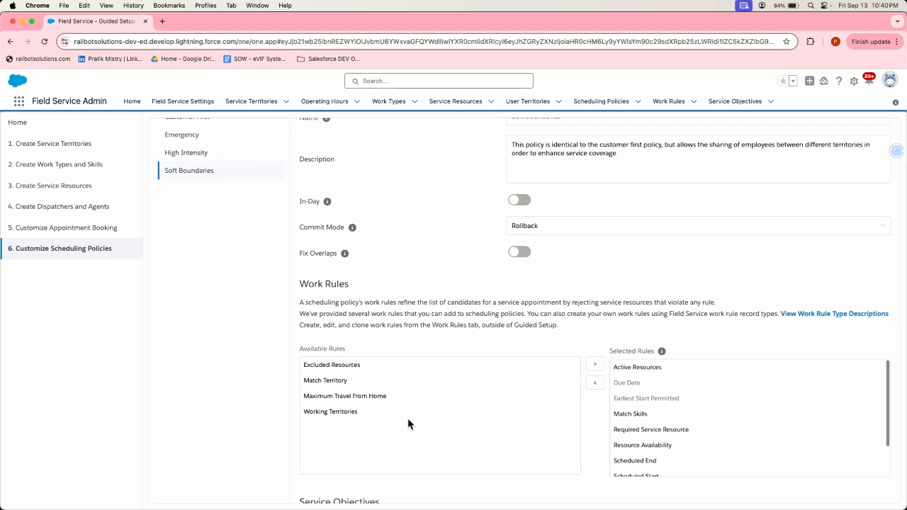
scroll(407, 424, "up", 4)
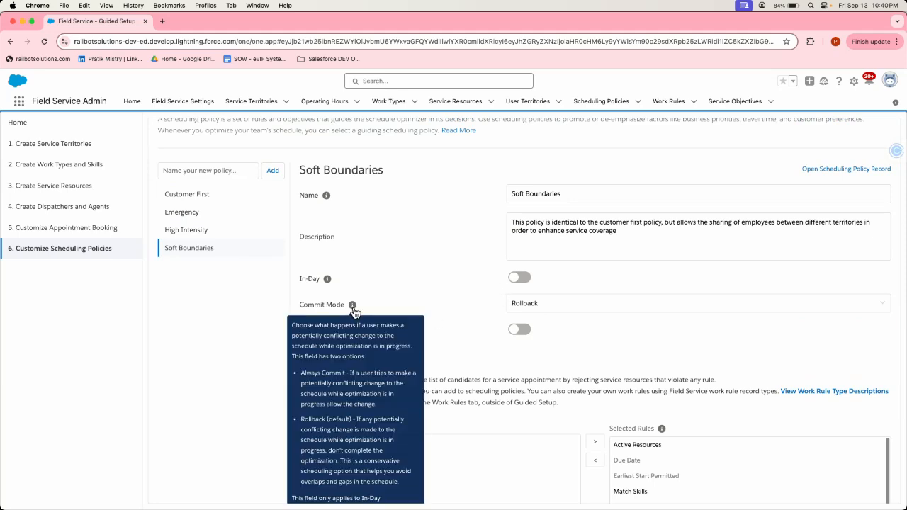
mouse_move(327, 283)
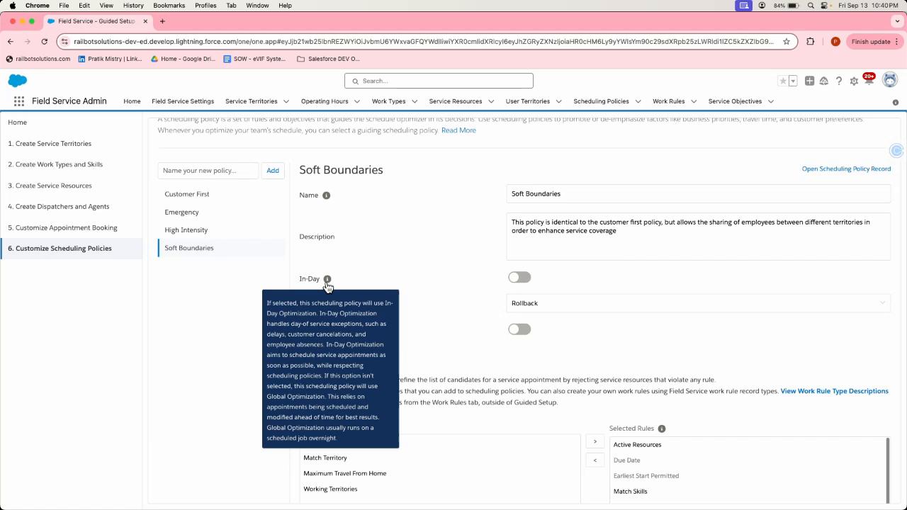
- Go back to the Customer First policy and look over its work rules and service objectives
left_click(205, 194)
scroll(380, 376, "down", 4)
scroll(381, 377, "up", 3)
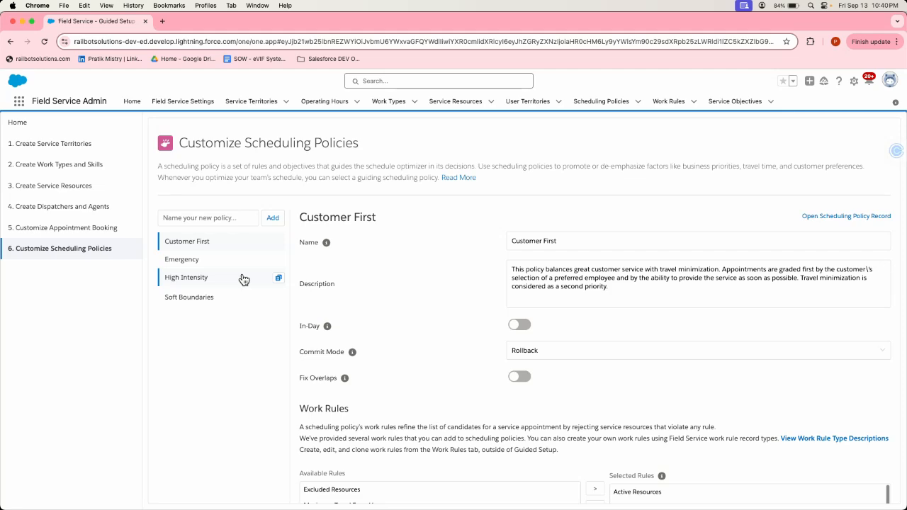
scroll(383, 391, "down", 5)
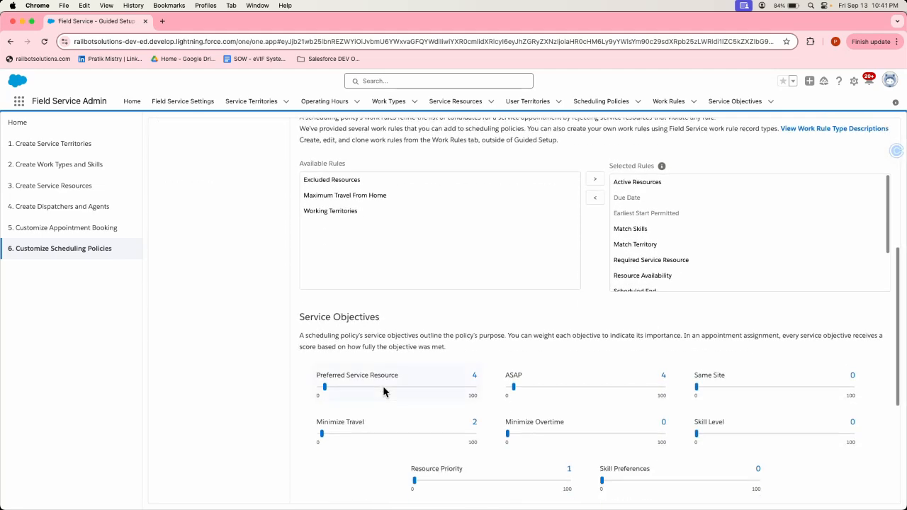
scroll(383, 391, "up", 5)
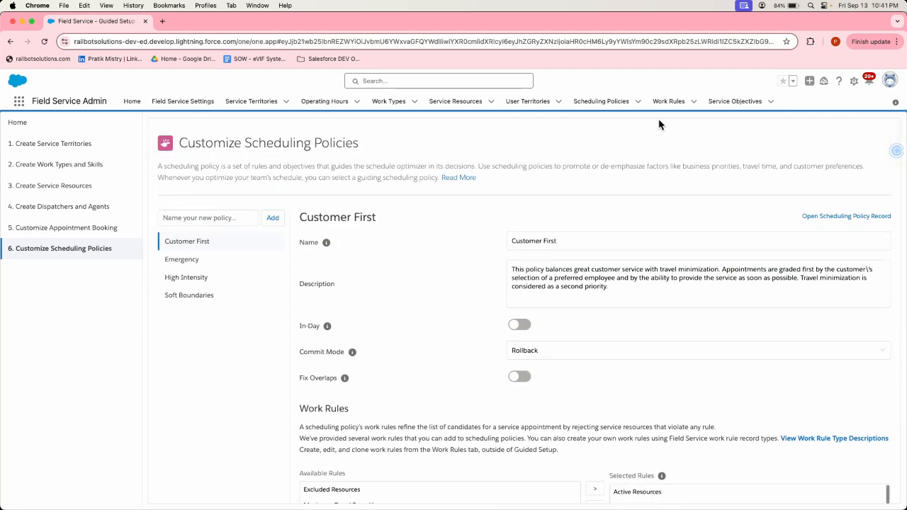